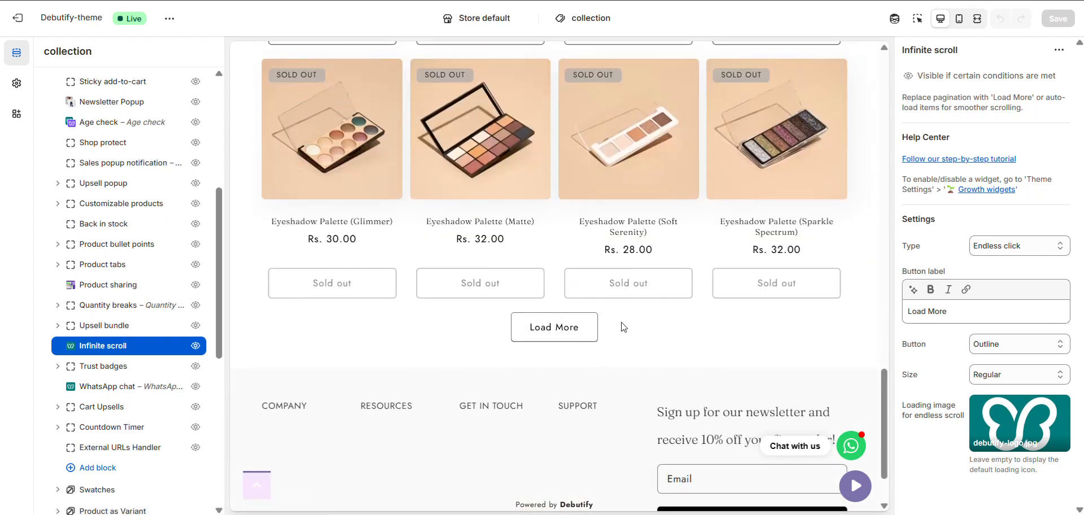
- Open the Infinite scroll block's settings within the Debutify Widgets section of the collection template
{"action": "scroll", "coordinate": [119, 244], "scroll_direction": "up", "scroll_amount": 5}
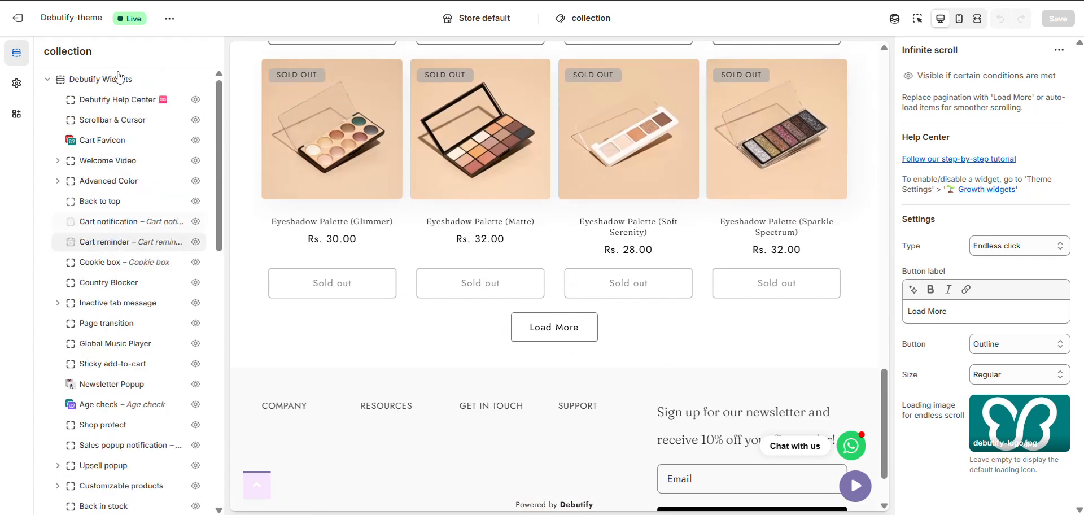
{"action": "left_click", "coordinate": [58, 81]}
{"action": "left_click", "coordinate": [47, 82]}
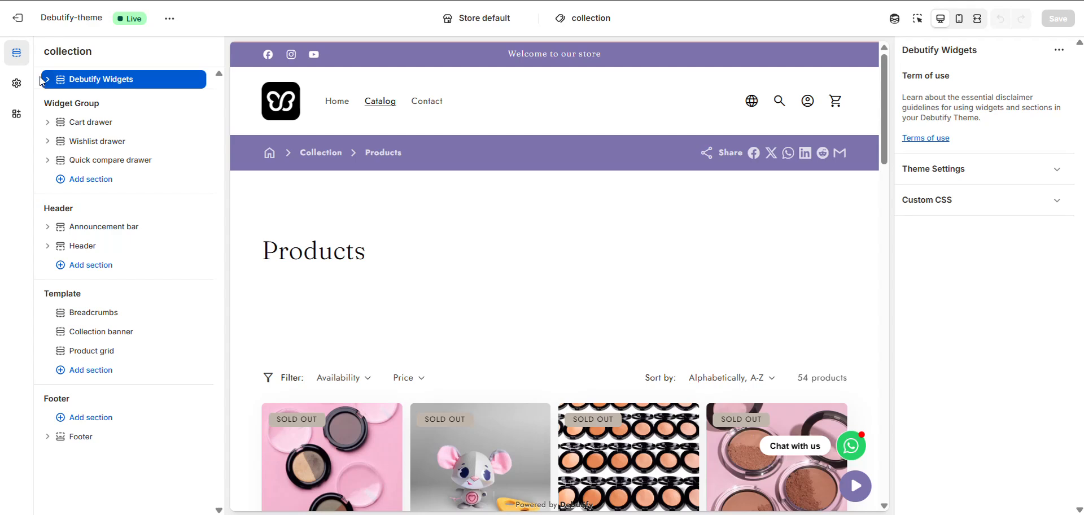
{"action": "left_click", "coordinate": [123, 86]}
{"action": "scroll", "coordinate": [87, 170], "scroll_direction": "down", "scroll_amount": 5}
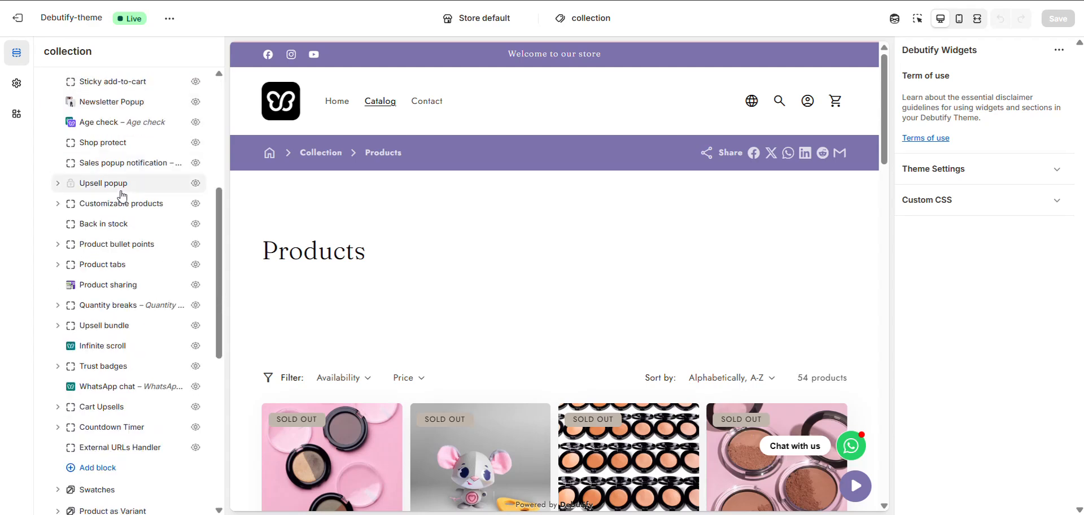
{"action": "left_click", "coordinate": [112, 349]}
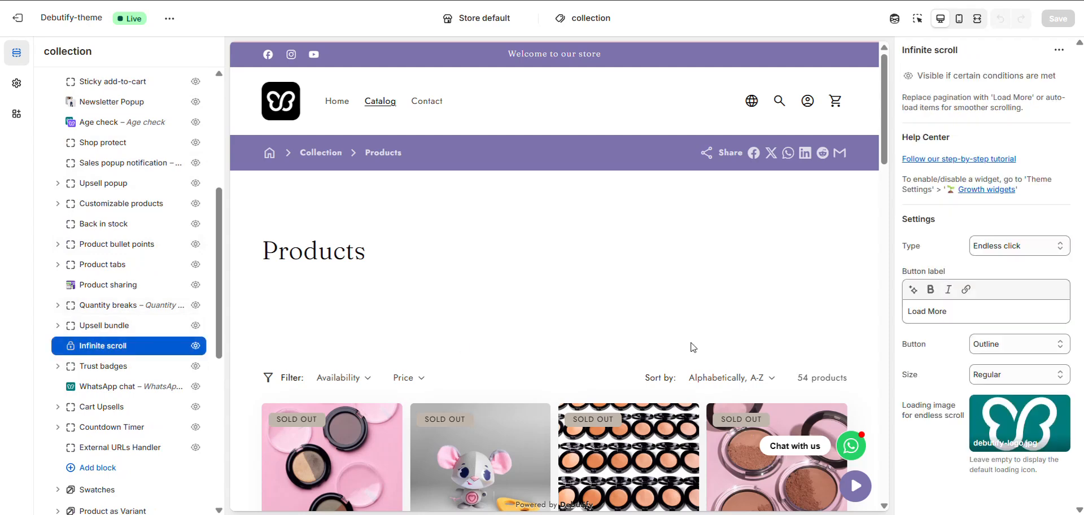
- Follow the Growth widgets link and find the Infinite Scroll toggle in the theme settings
{"action": "left_click", "coordinate": [970, 190]}
{"action": "scroll", "coordinate": [147, 324], "scroll_direction": "down", "scroll_amount": 5}
{"action": "scroll", "coordinate": [148, 330], "scroll_direction": "down", "scroll_amount": 4}
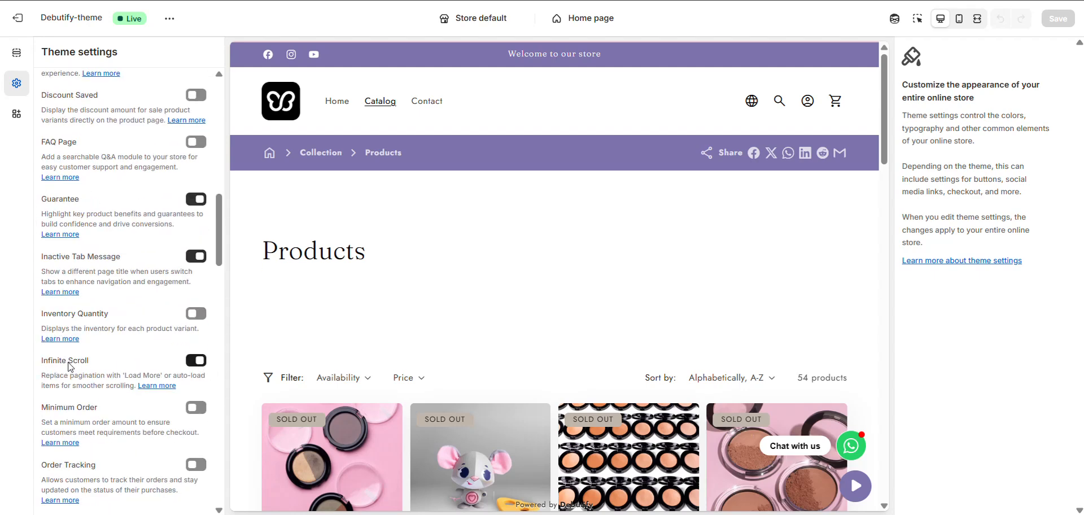
- Return to the template sections and select the Infinite scroll block under Debutify Widgets
{"action": "left_click", "coordinate": [16, 52]}
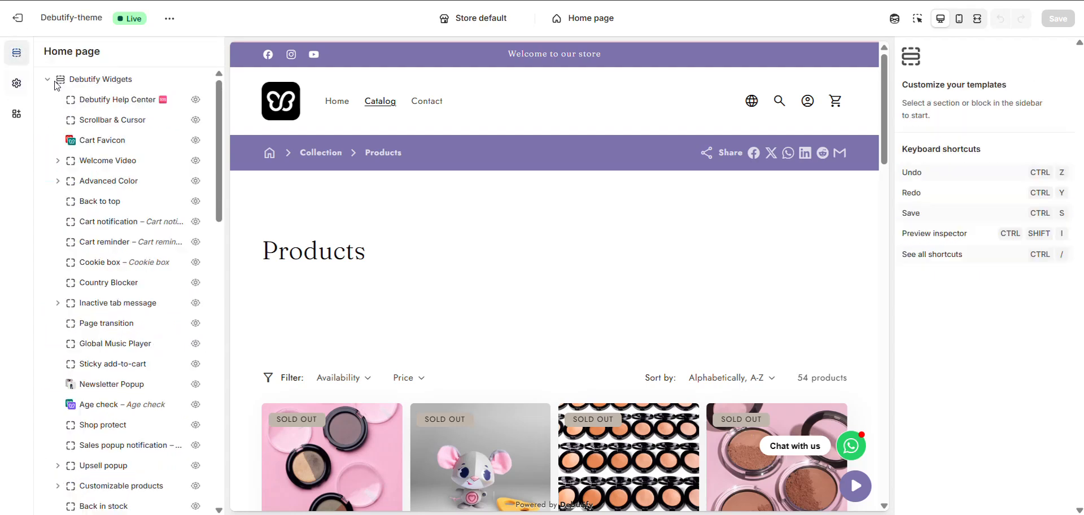
{"action": "left_click", "coordinate": [86, 85]}
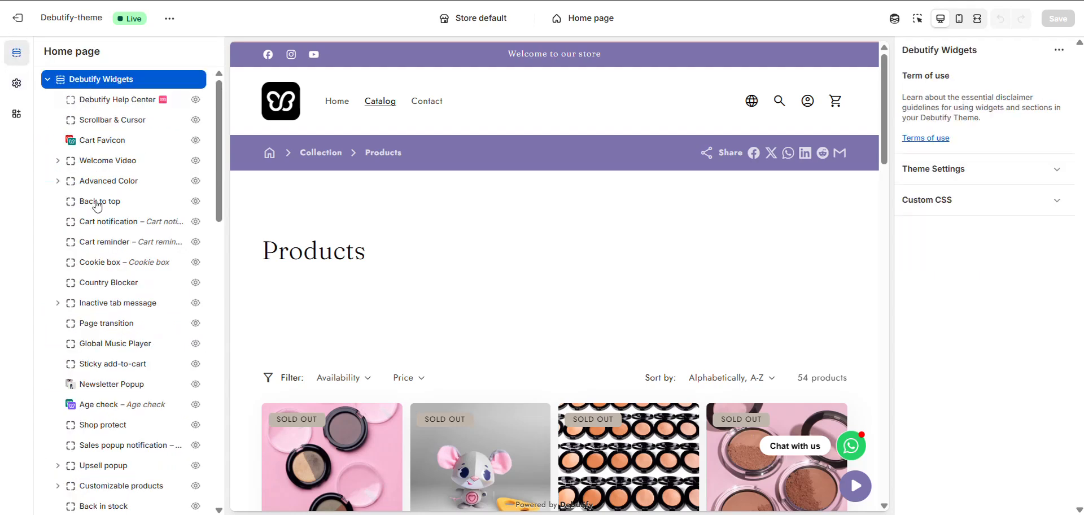
{"action": "scroll", "coordinate": [113, 350], "scroll_direction": "down", "scroll_amount": 2}
{"action": "scroll", "coordinate": [115, 354], "scroll_direction": "down", "scroll_amount": 3}
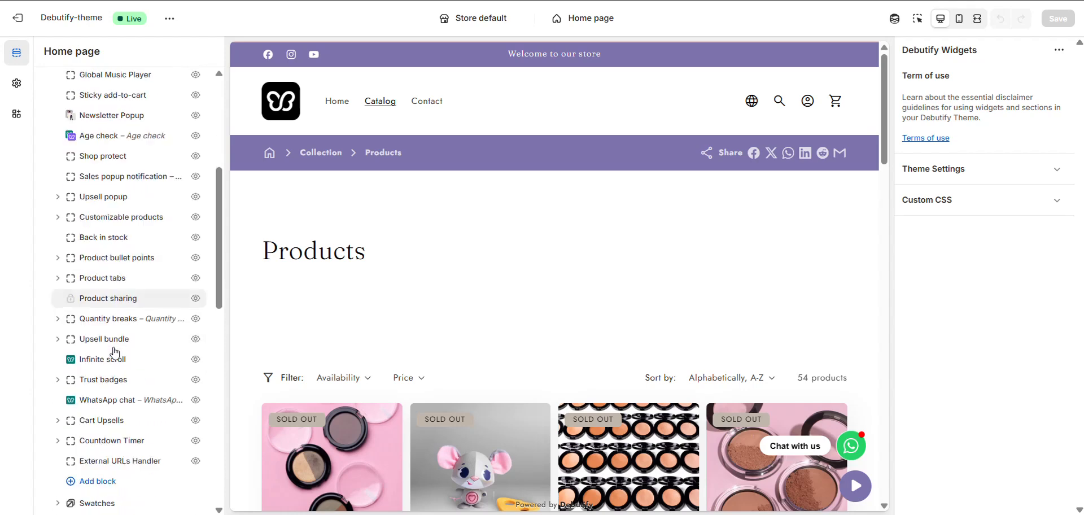
{"action": "left_click", "coordinate": [116, 351]}
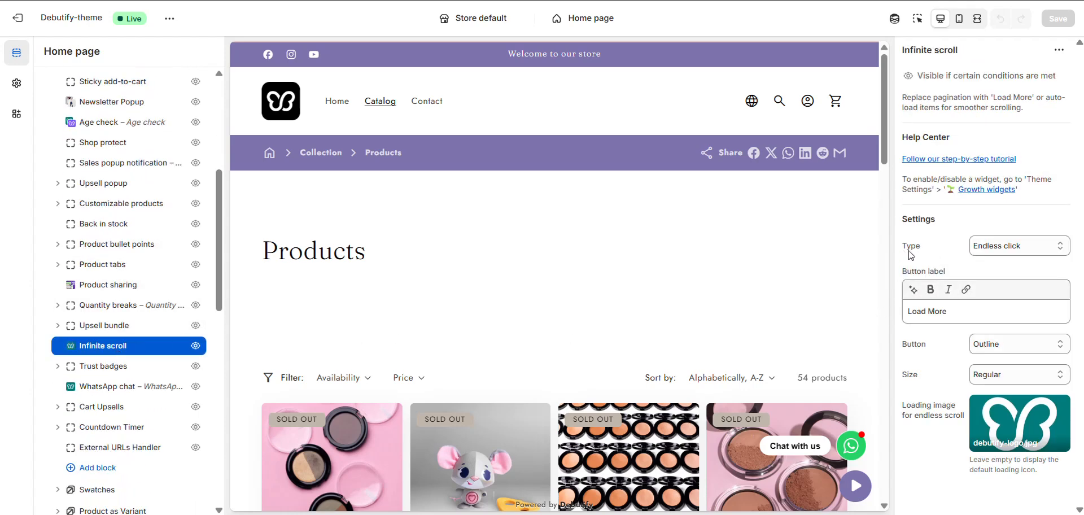
- Set the Infinite scroll type to Endless click and save the theme
{"action": "left_click", "coordinate": [990, 248]}
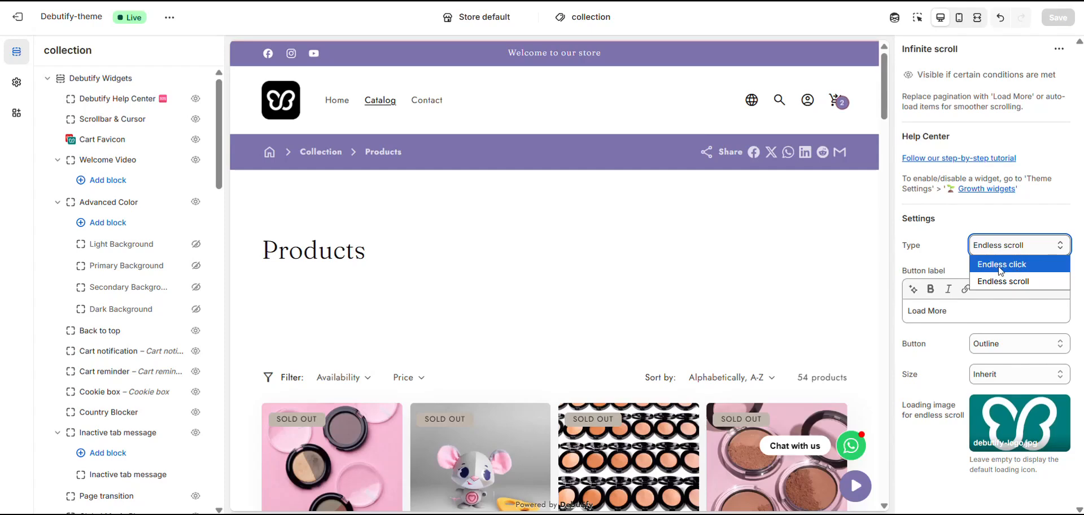
{"action": "left_click", "coordinate": [999, 264]}
{"action": "left_click", "coordinate": [1058, 17]}
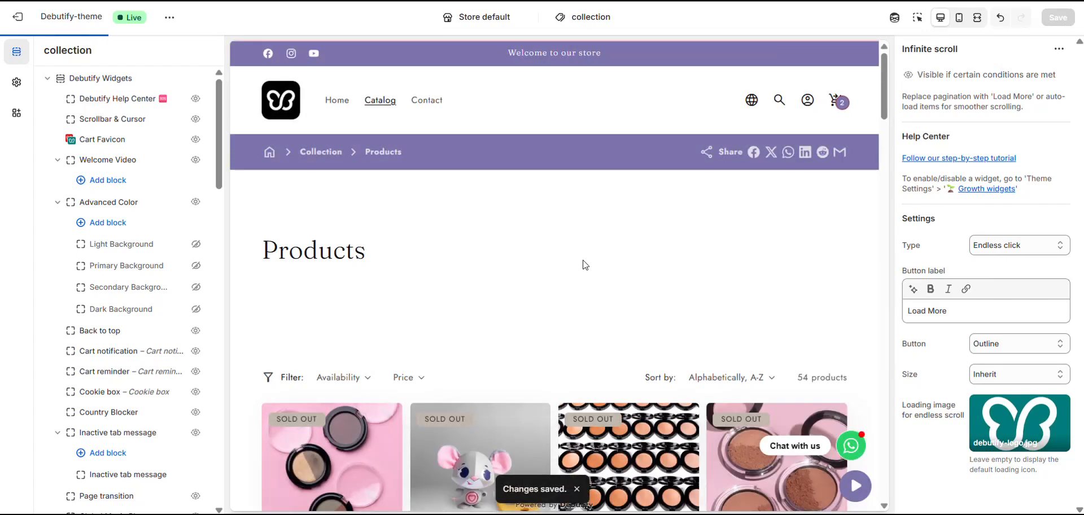
- Test the Load More button below the product grid in the store preview
{"action": "scroll", "coordinate": [585, 265], "scroll_direction": "down", "scroll_amount": 15}
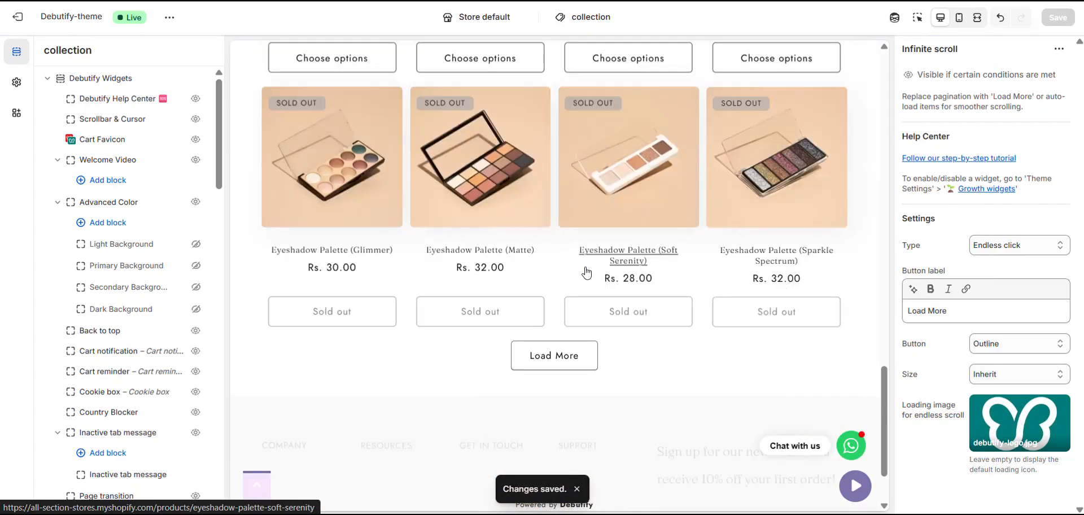
{"action": "scroll", "coordinate": [585, 272], "scroll_direction": "down", "scroll_amount": 2}
{"action": "left_click", "coordinate": [578, 251]}
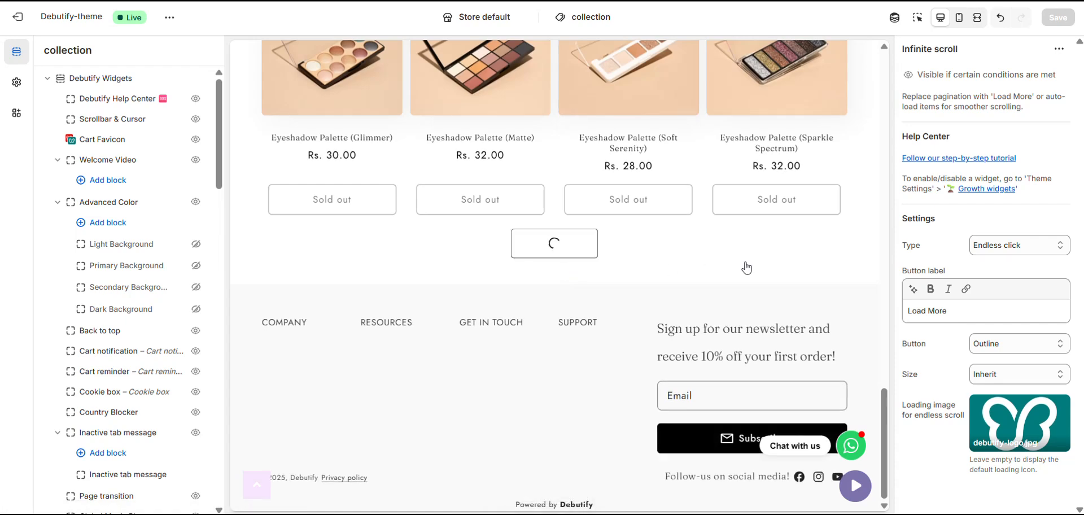
- Set the Infinite scroll type to Endless scroll, save, and check product loading in the preview
{"action": "left_click", "coordinate": [1019, 246]}
{"action": "left_click", "coordinate": [1026, 281]}
{"action": "left_click", "coordinate": [1058, 17]}
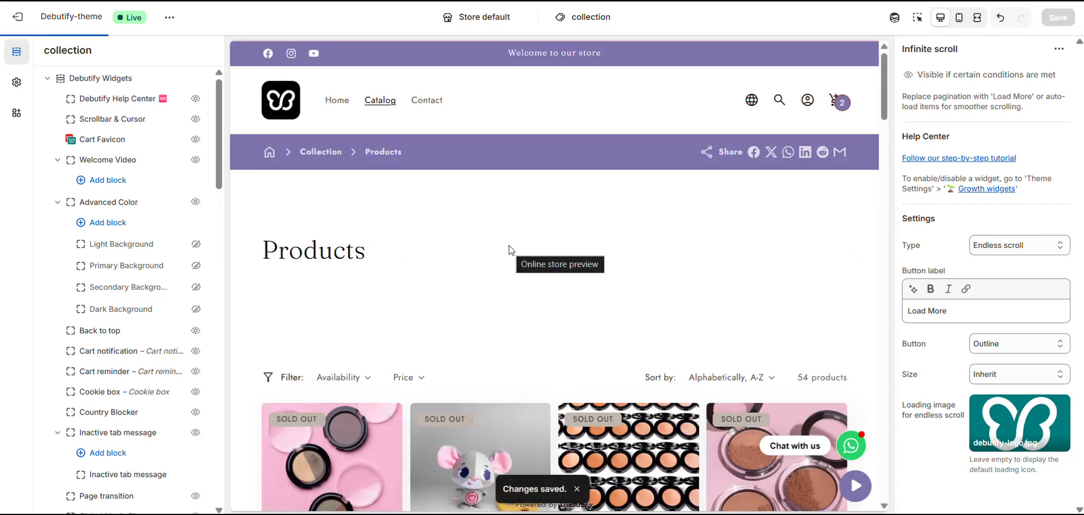
{"action": "scroll", "coordinate": [564, 281], "scroll_direction": "down", "scroll_amount": 20}
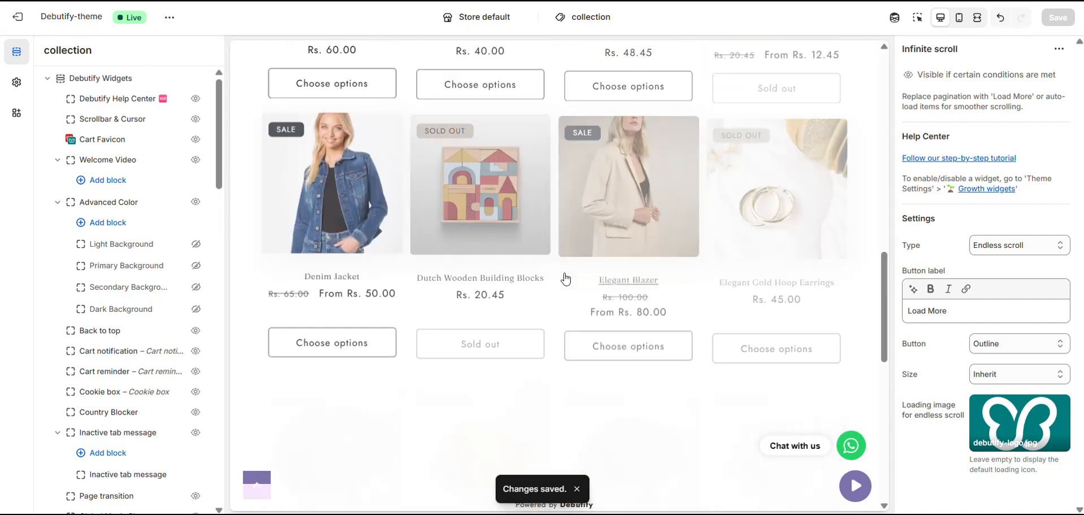
- Switch the Infinite scroll type back to Endless click, save, and check the end of the product grid
{"action": "left_click", "coordinate": [1030, 243]}
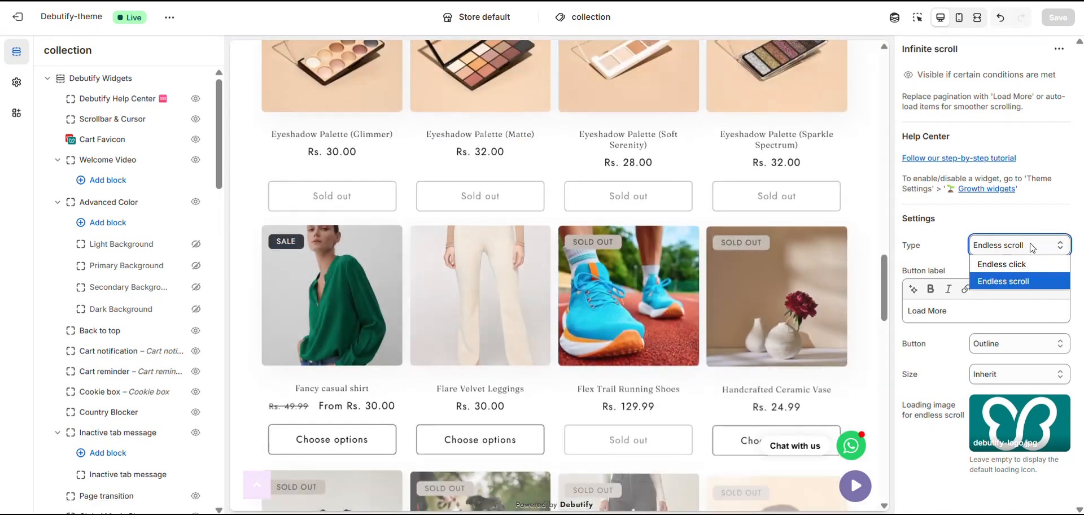
{"action": "left_click", "coordinate": [1016, 263]}
{"action": "left_click", "coordinate": [1058, 17]}
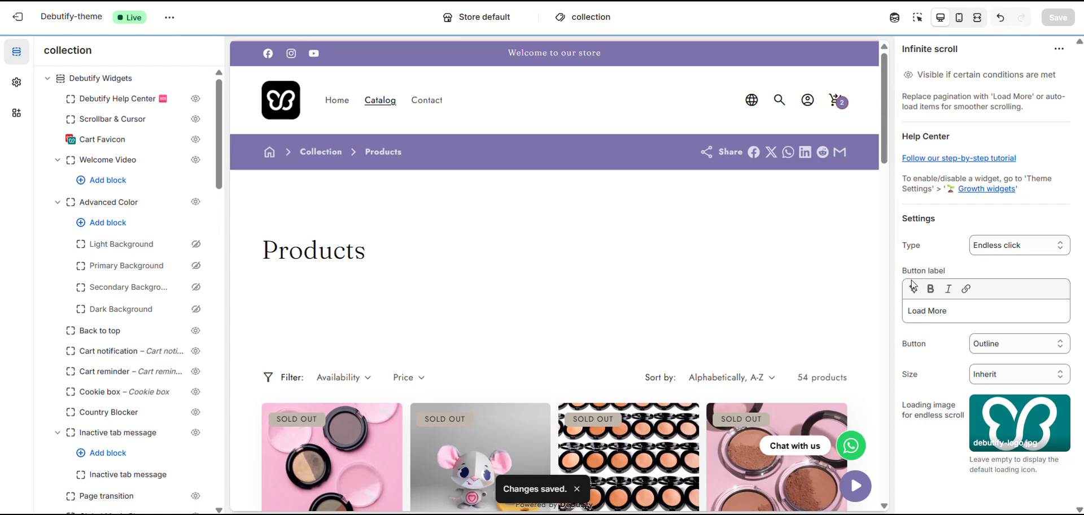
{"action": "scroll", "coordinate": [760, 342], "scroll_direction": "down", "scroll_amount": 2}
{"action": "scroll", "coordinate": [760, 341], "scroll_direction": "down", "scroll_amount": 20}
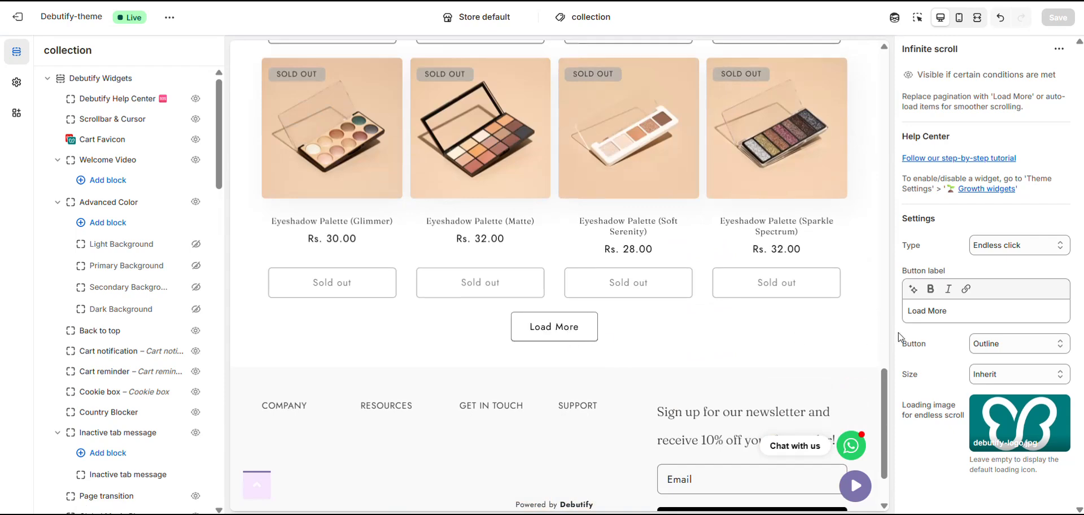
- Set the Load More button style to Link, save, and check it below the product grid
{"action": "left_click", "coordinate": [984, 342]}
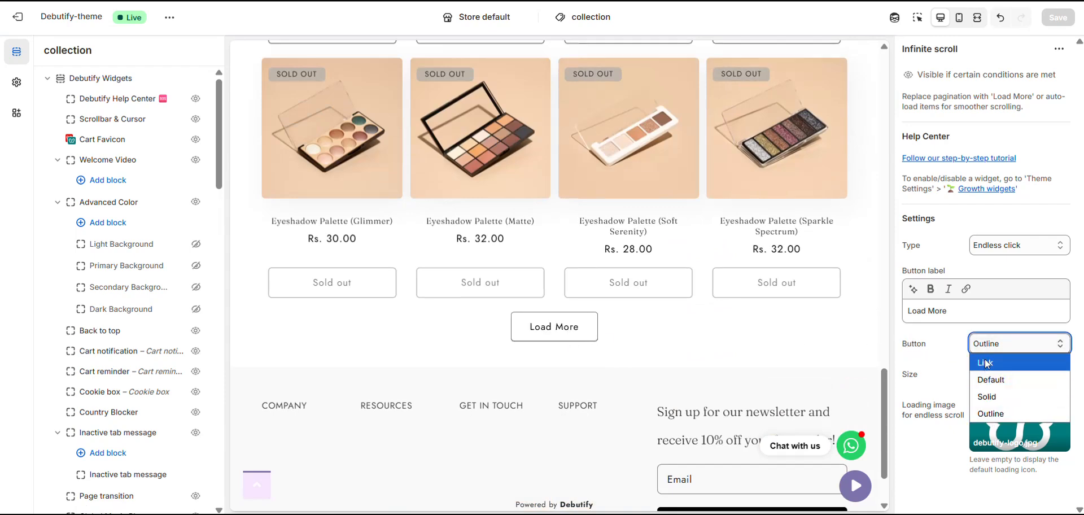
{"action": "left_click", "coordinate": [983, 364]}
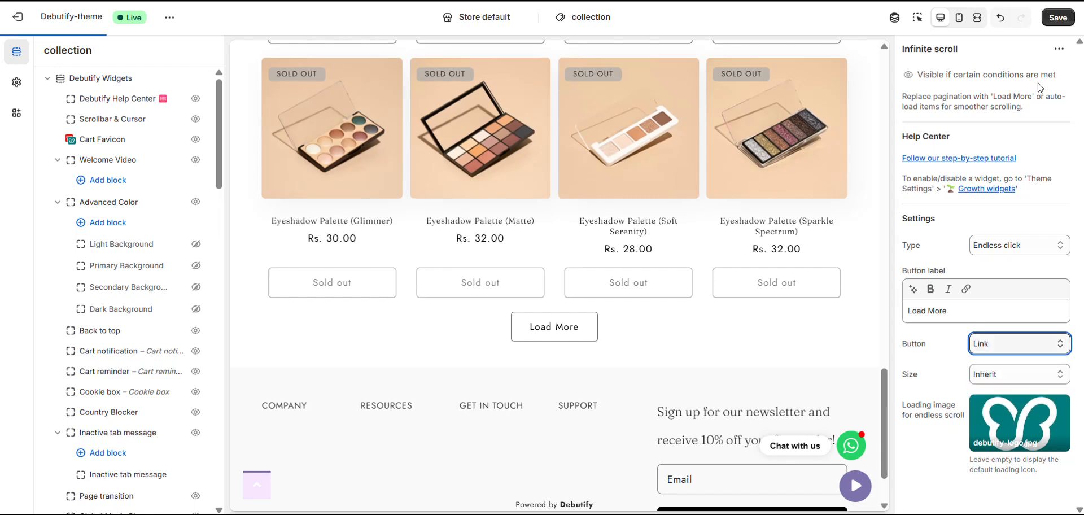
{"action": "left_click", "coordinate": [1058, 17]}
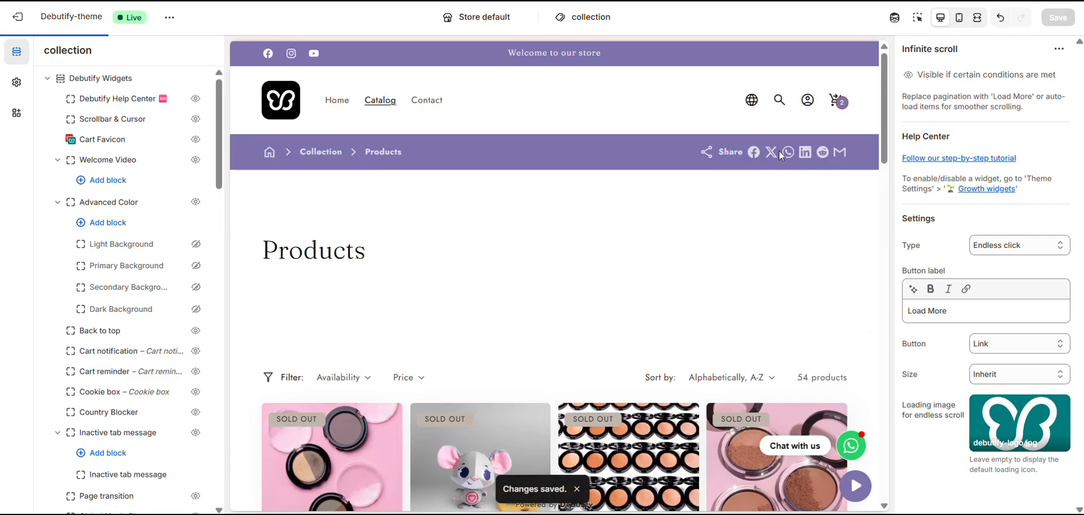
{"action": "scroll", "coordinate": [681, 209], "scroll_direction": "down", "scroll_amount": 16}
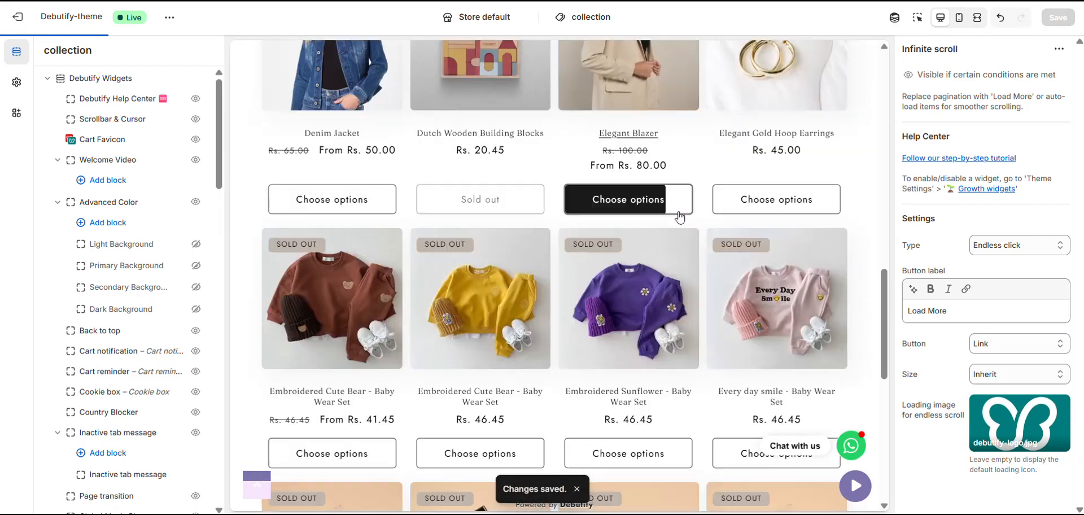
{"action": "scroll", "coordinate": [681, 216], "scroll_direction": "down", "scroll_amount": 20}
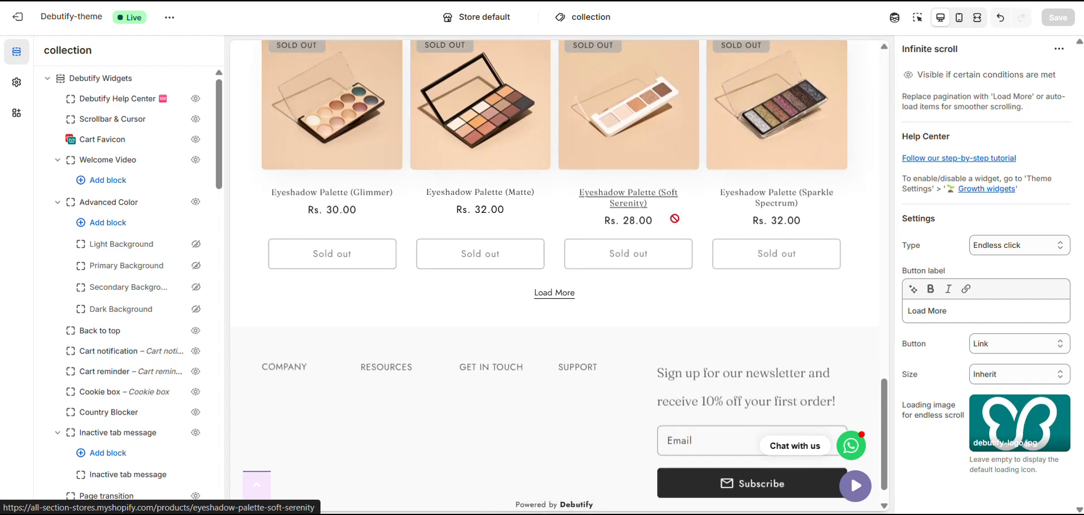
{"action": "scroll", "coordinate": [674, 219], "scroll_direction": "down", "scroll_amount": 1}
- Change the Load More button style to Default, save, and review it in the preview
{"action": "left_click", "coordinate": [1001, 344]}
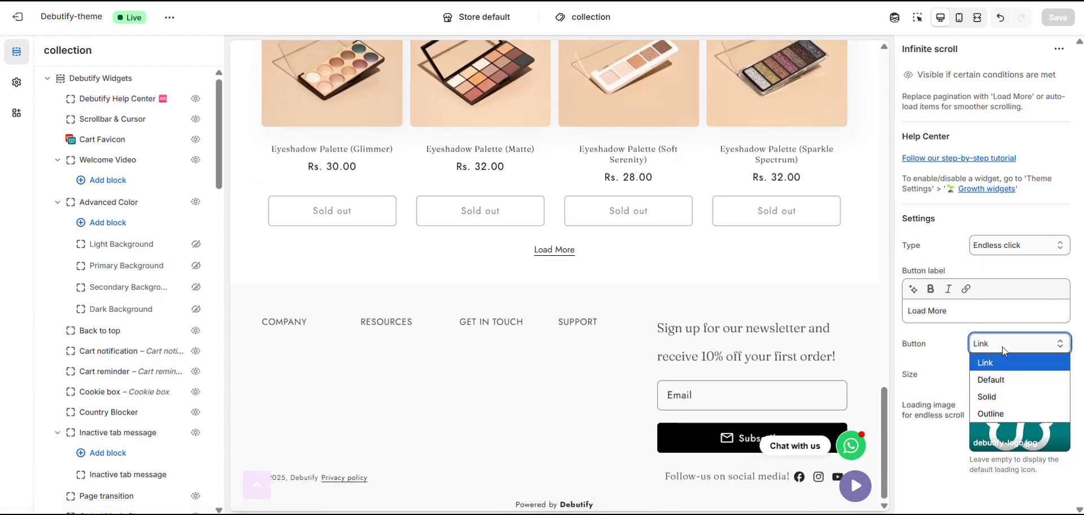
{"action": "left_click", "coordinate": [1002, 379]}
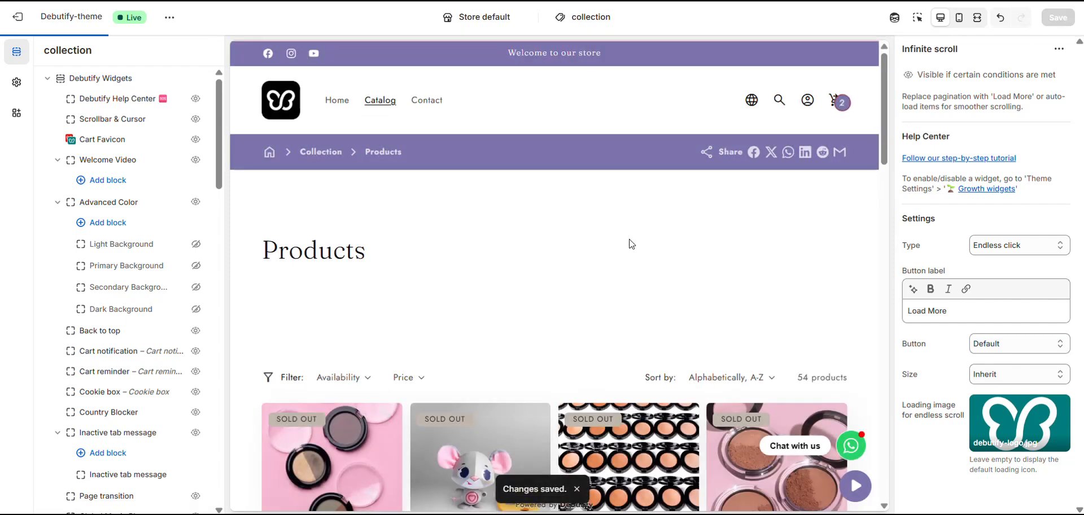
{"action": "scroll", "coordinate": [629, 248], "scroll_direction": "down", "scroll_amount": 15}
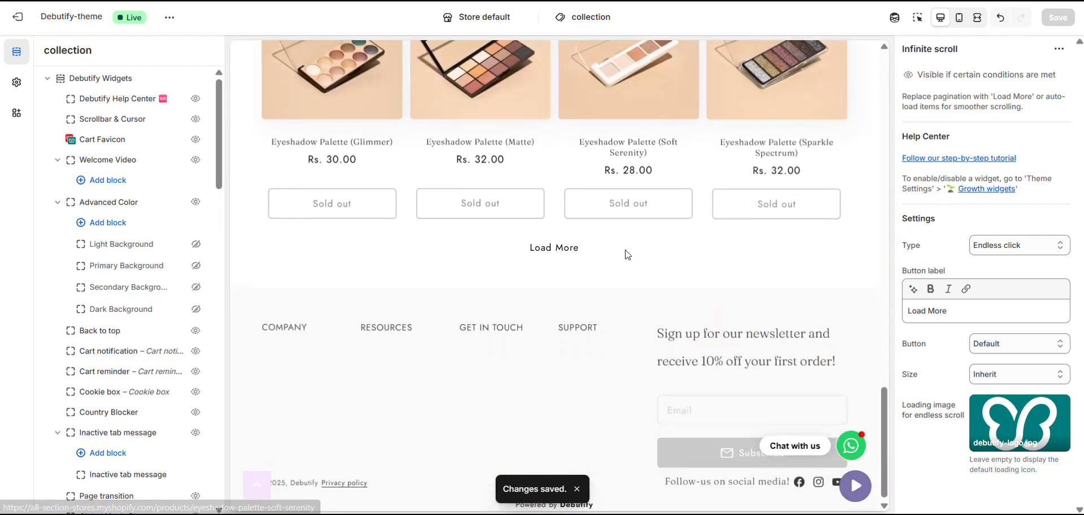
- Apply the Solid style to the Load More button, save, and inspect it in the preview
{"action": "left_click", "coordinate": [989, 343]}
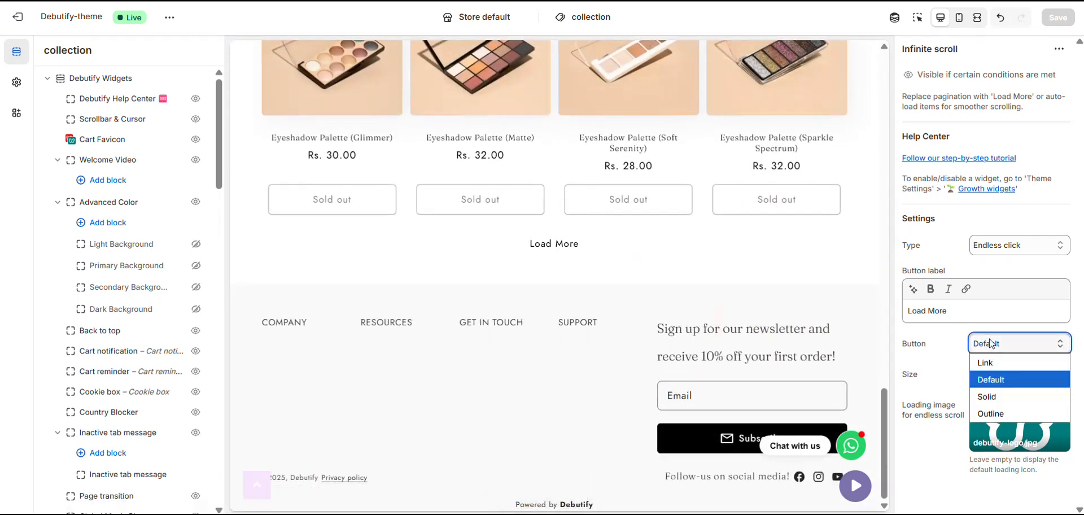
{"action": "left_click", "coordinate": [1004, 400]}
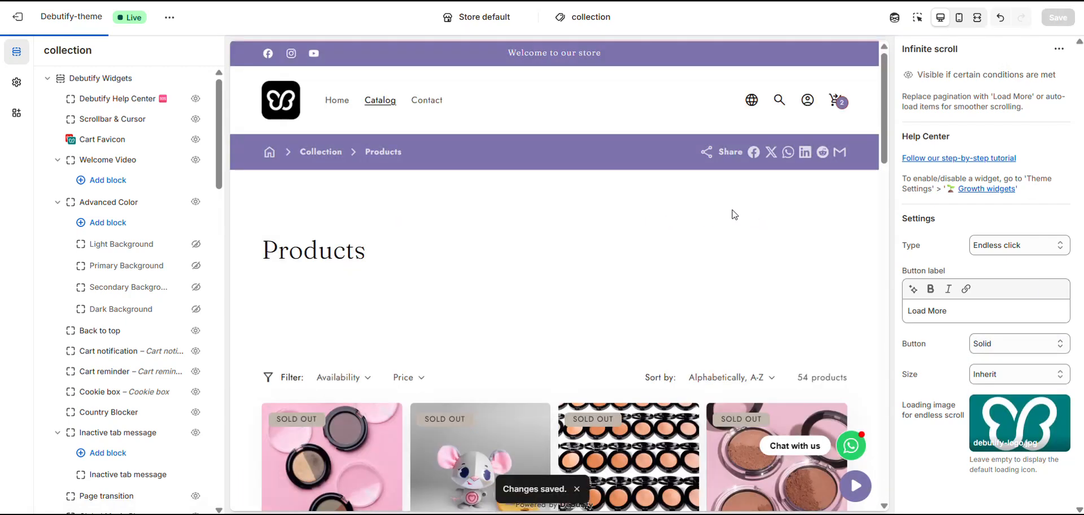
{"action": "scroll", "coordinate": [726, 217], "scroll_direction": "down", "scroll_amount": 15}
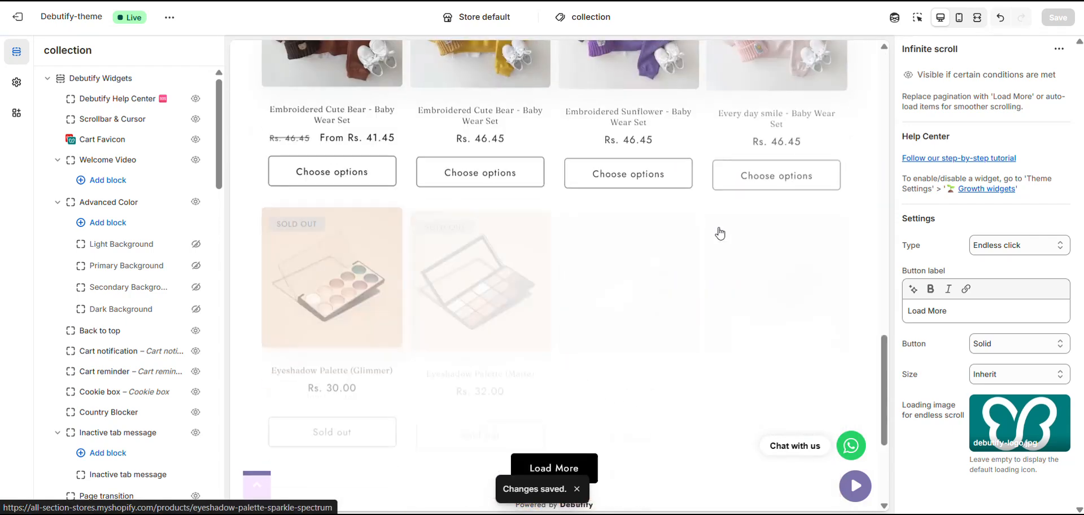
- Set the Load More button style to Outline, save, and check it under the product grid
{"action": "left_click", "coordinate": [983, 343]}
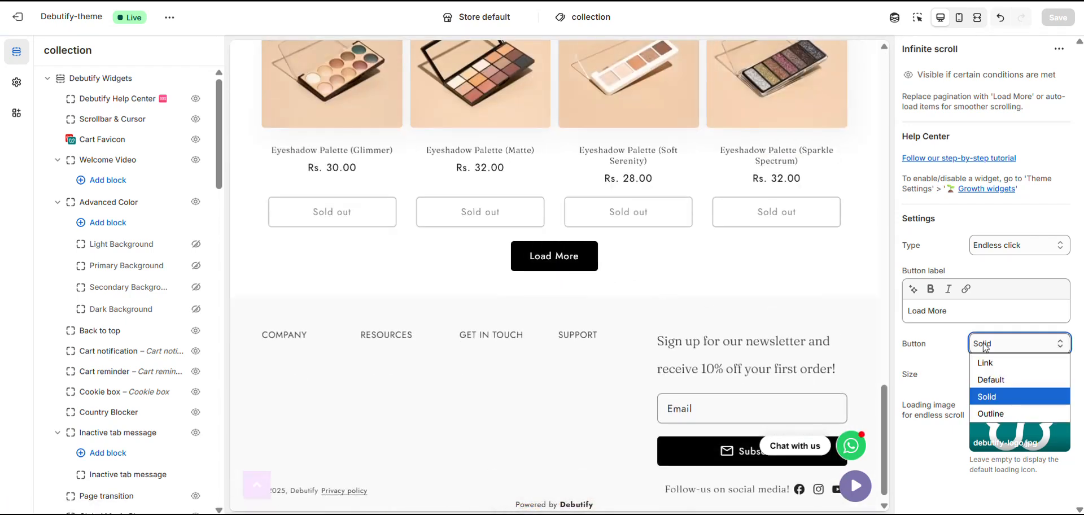
{"action": "left_click", "coordinate": [993, 414]}
{"action": "left_click", "coordinate": [1059, 19]}
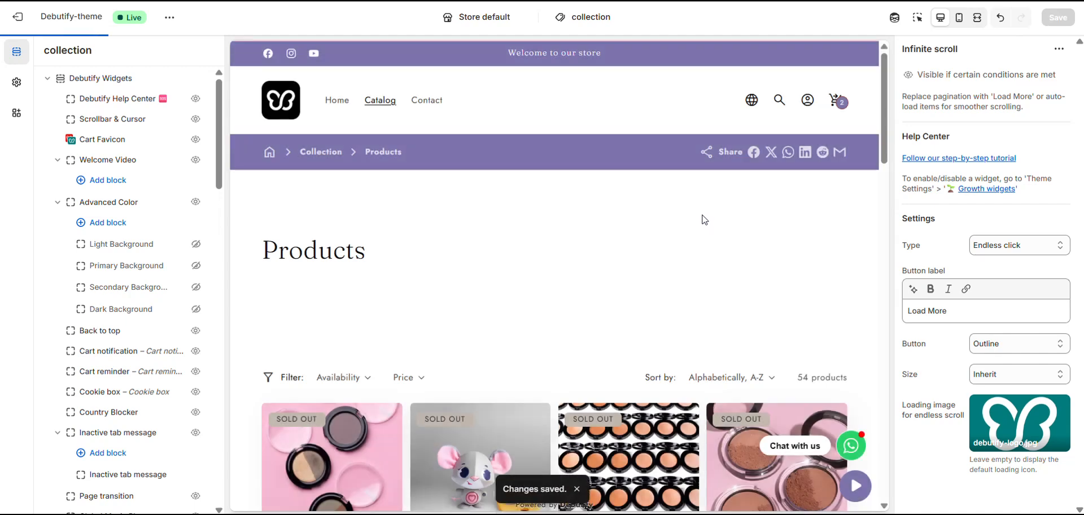
{"action": "scroll", "coordinate": [704, 220], "scroll_direction": "down", "scroll_amount": 15}
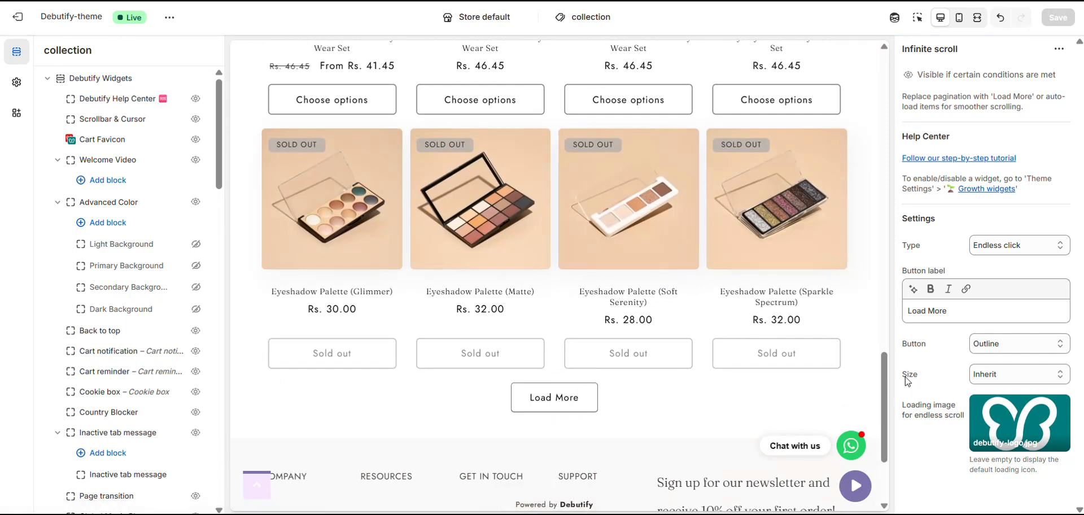
- Set the Load More button size to Small
{"action": "left_click", "coordinate": [987, 375]}
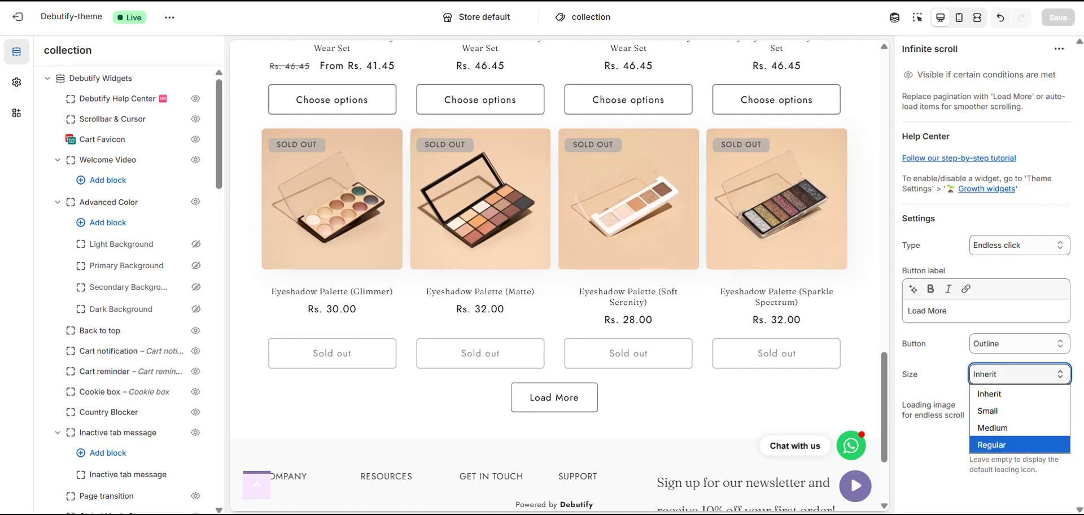
{"action": "left_click", "coordinate": [992, 399]}
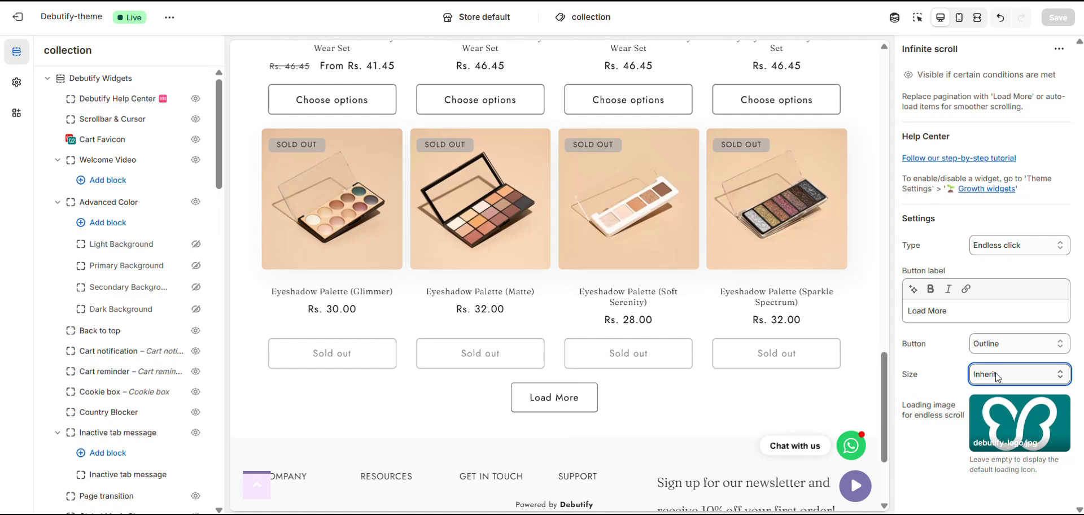
{"action": "left_click", "coordinate": [1014, 370]}
{"action": "left_click", "coordinate": [1004, 409]}
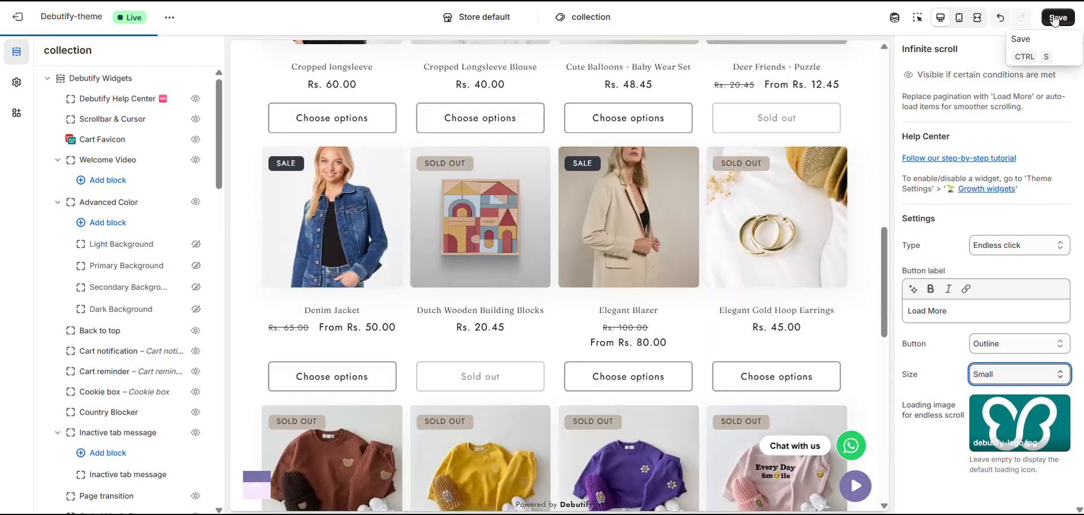
- Save the Small button size and check the Load More button below the product grid
{"action": "left_click", "coordinate": [1053, 19]}
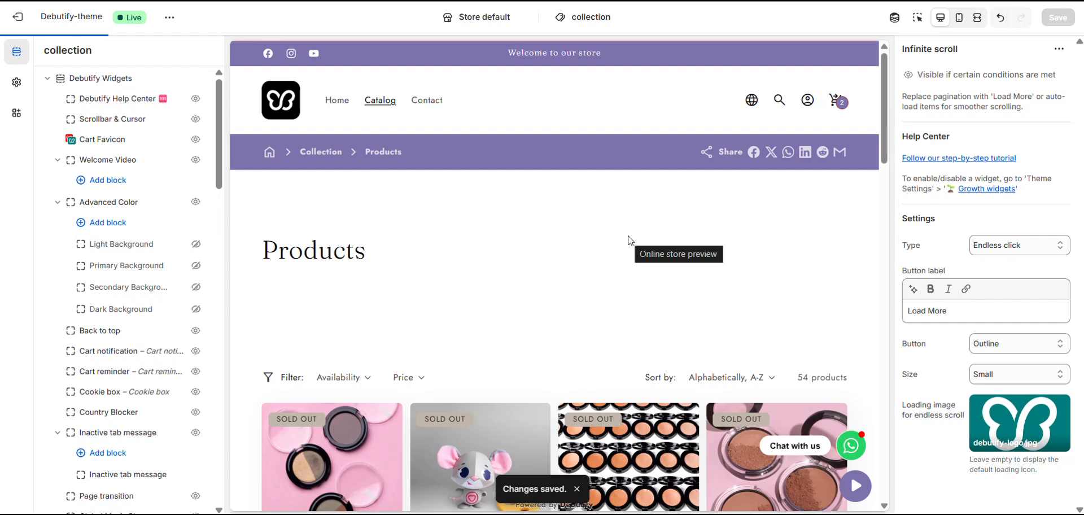
{"action": "scroll", "coordinate": [630, 244], "scroll_direction": "down", "scroll_amount": 15}
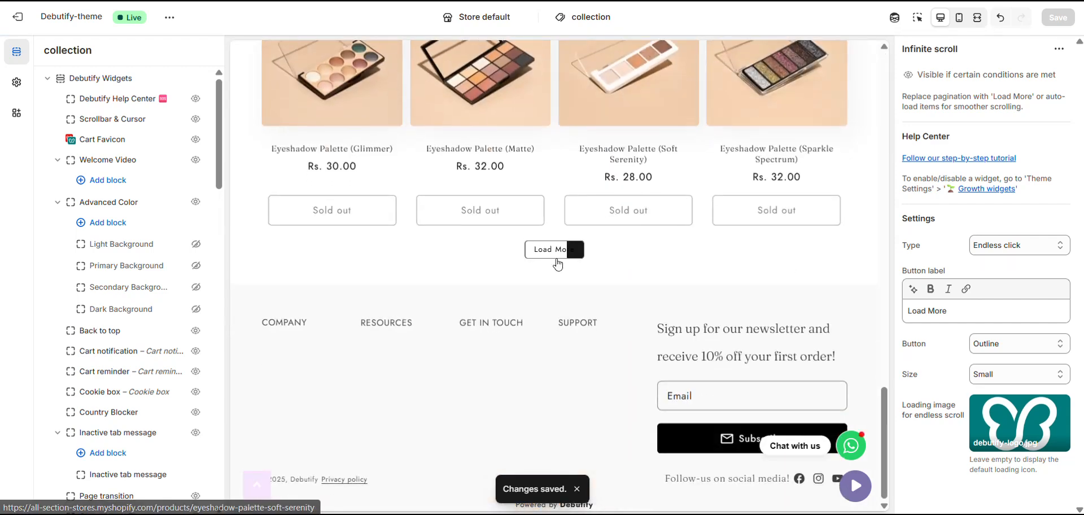
- Set the Load More button size to Medium, save, and check it below the product grid
{"action": "left_click", "coordinate": [987, 374]}
{"action": "key", "text": "Down"}
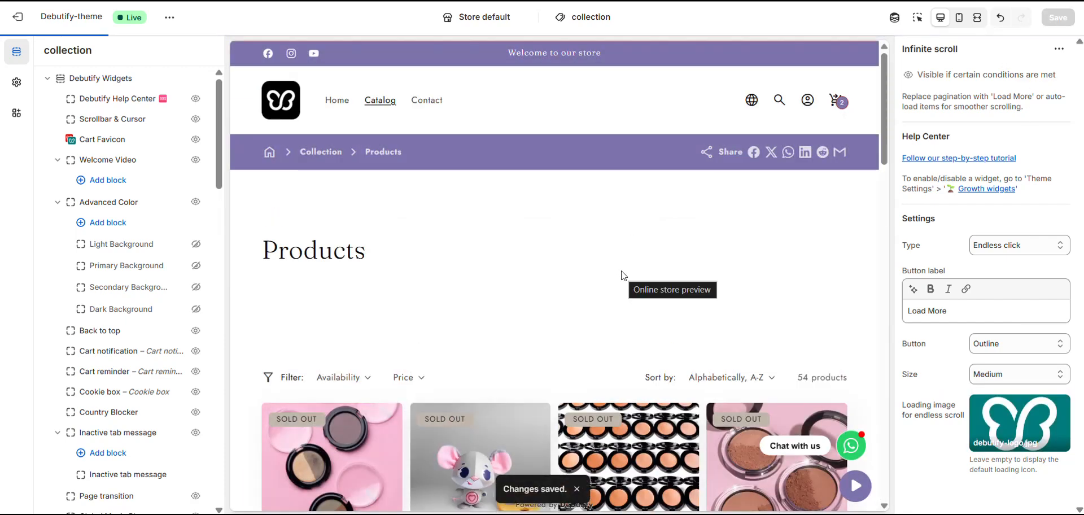
{"action": "scroll", "coordinate": [623, 279], "scroll_direction": "down", "scroll_amount": 15}
{"action": "scroll", "coordinate": [623, 284], "scroll_direction": "down", "scroll_amount": 1}
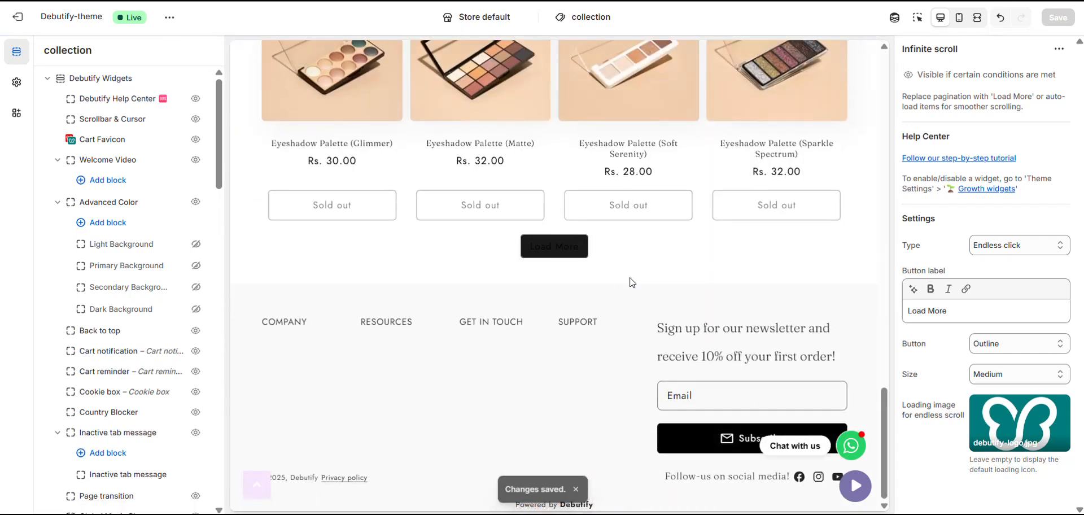
- Set the Load More button size to Regular, save, and check it in the preview
{"action": "left_click", "coordinate": [993, 373]}
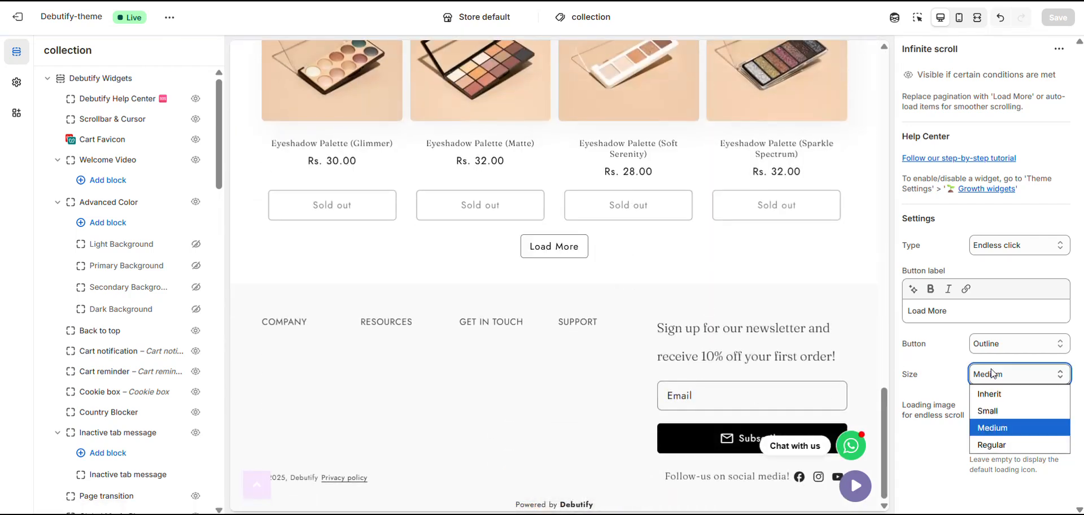
{"action": "left_click", "coordinate": [991, 444]}
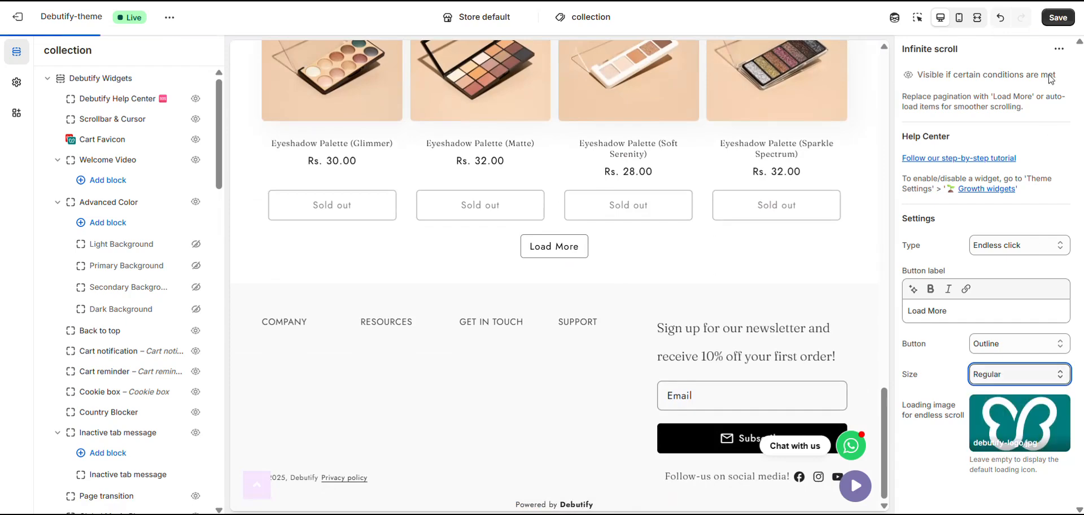
{"action": "left_click", "coordinate": [1058, 17]}
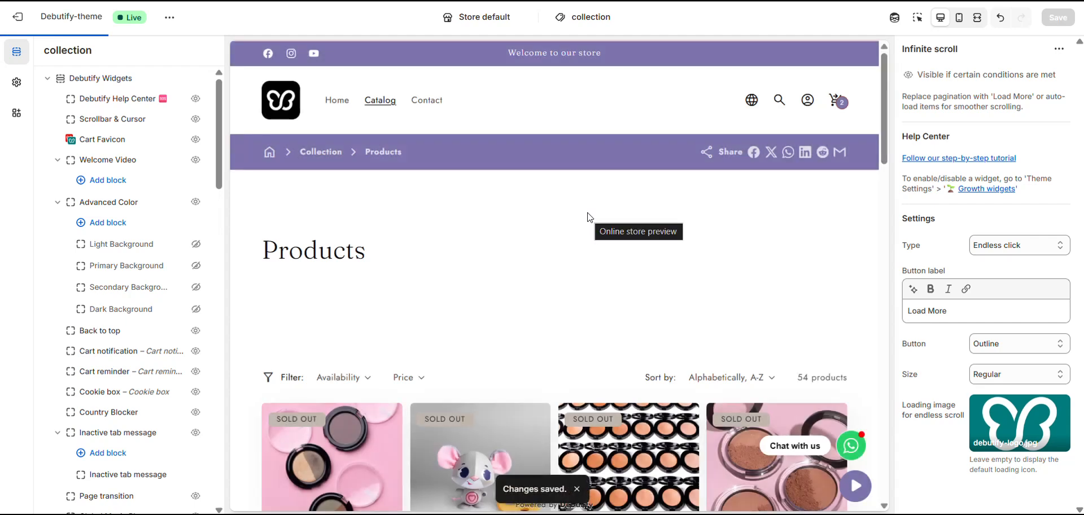
{"action": "scroll", "coordinate": [589, 216], "scroll_direction": "down", "scroll_amount": 15}
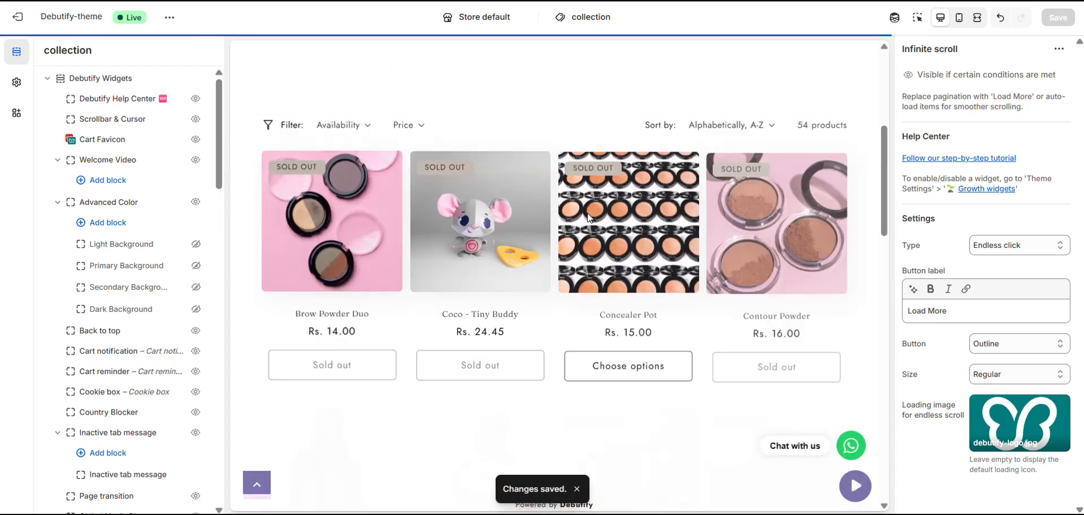
{"action": "scroll", "coordinate": [597, 288], "scroll_direction": "down", "scroll_amount": 3}
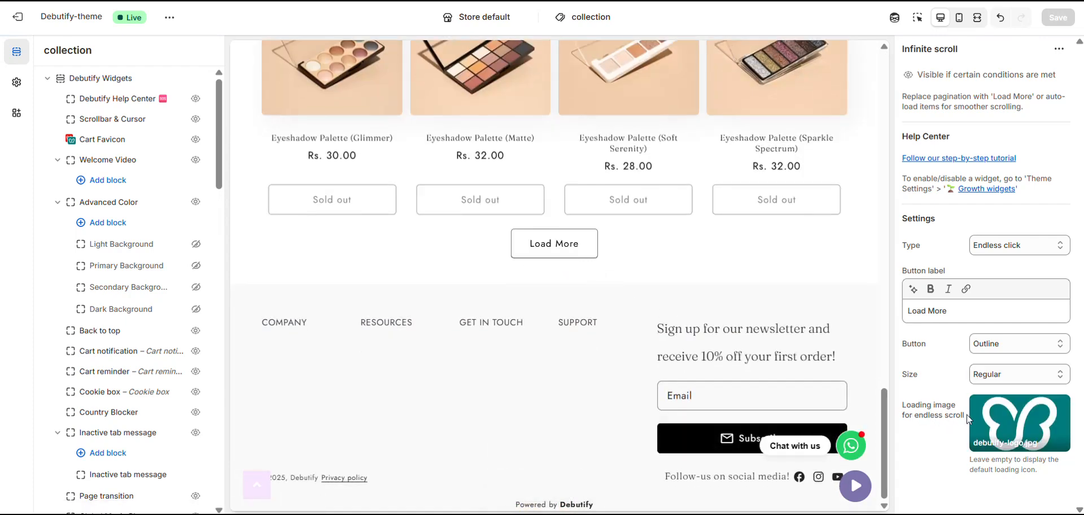
- Test the Load More button in the collection preview and examine the additional product rows down to the footer
{"action": "mouse_move", "coordinate": [1001, 430]}
{"action": "scroll", "coordinate": [633, 272], "scroll_direction": "up", "scroll_amount": 3}
{"action": "left_click", "coordinate": [565, 393]}
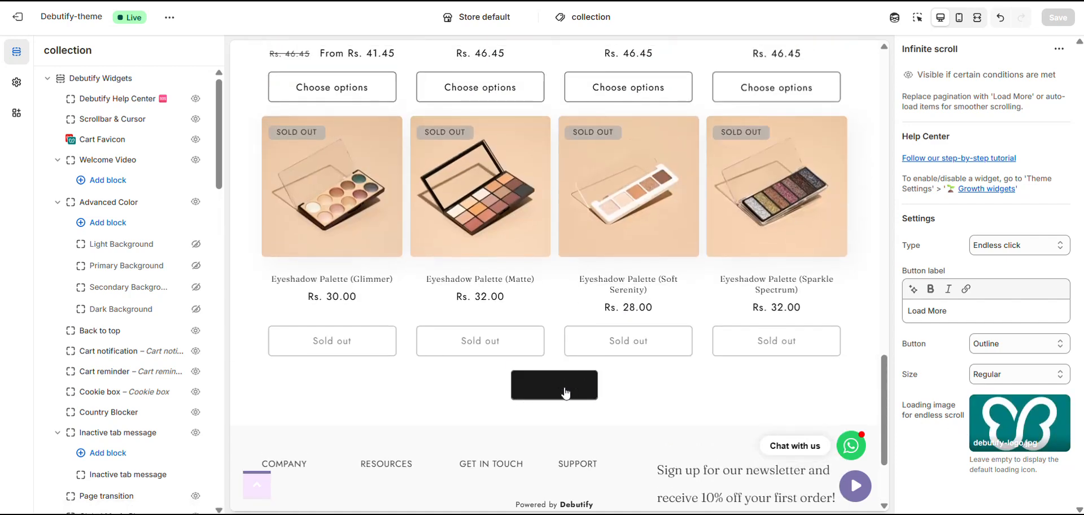
{"action": "scroll", "coordinate": [587, 370], "scroll_direction": "down", "scroll_amount": 6}
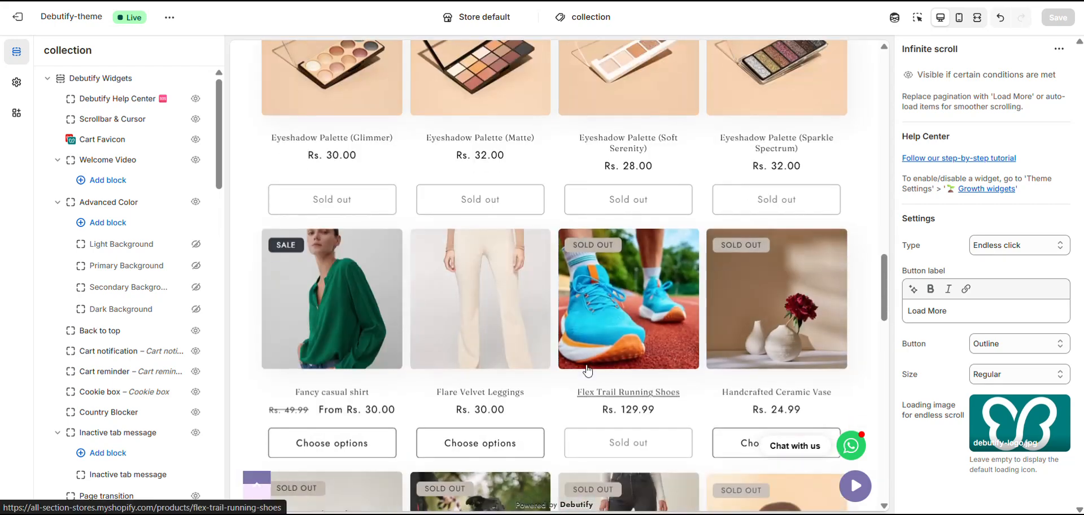
{"action": "scroll", "coordinate": [774, 361], "scroll_direction": "up", "scroll_amount": 1}
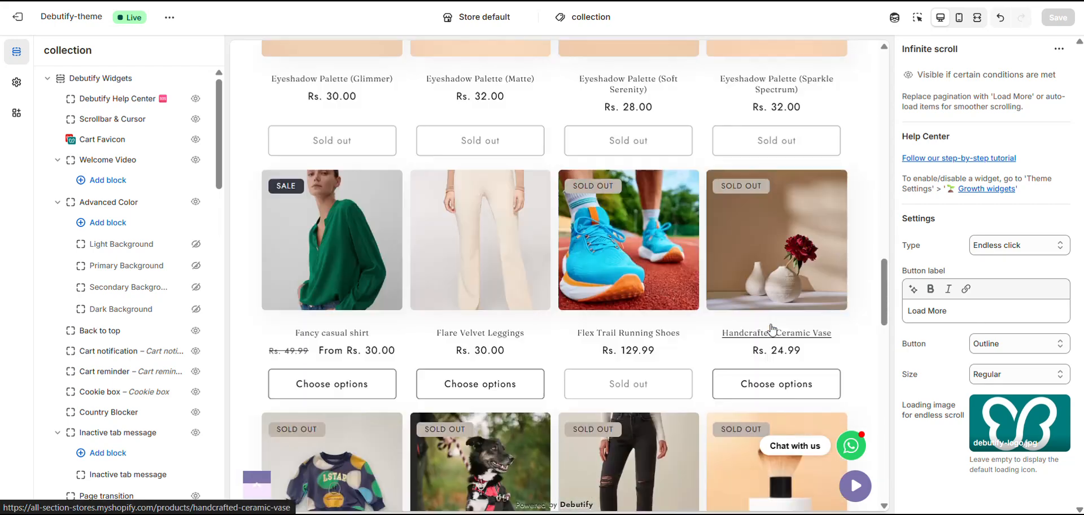
{"action": "scroll", "coordinate": [770, 323], "scroll_direction": "down", "scroll_amount": 7}
{"action": "scroll", "coordinate": [769, 323], "scroll_direction": "down", "scroll_amount": 10}
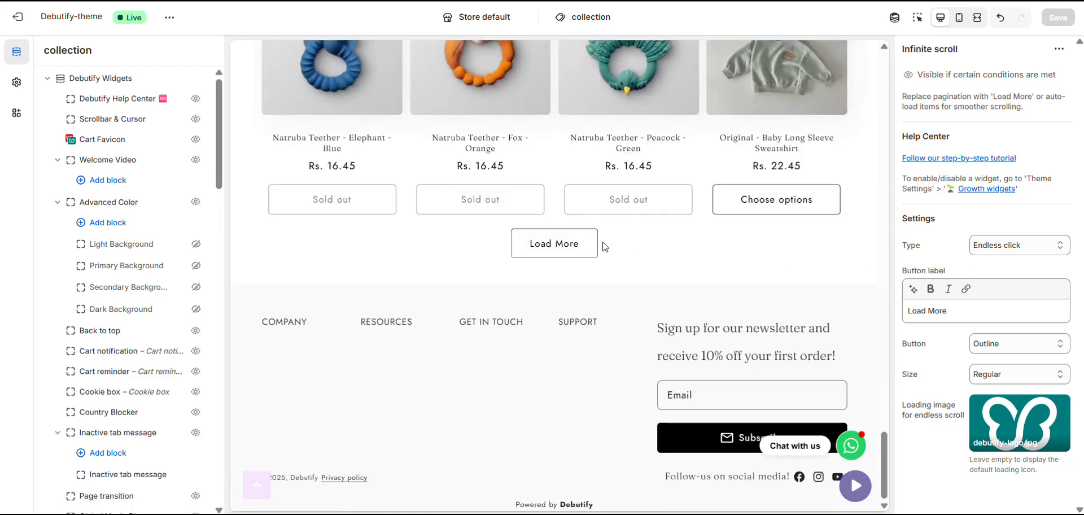
{"action": "scroll", "coordinate": [827, 237], "scroll_direction": "up", "scroll_amount": 11}
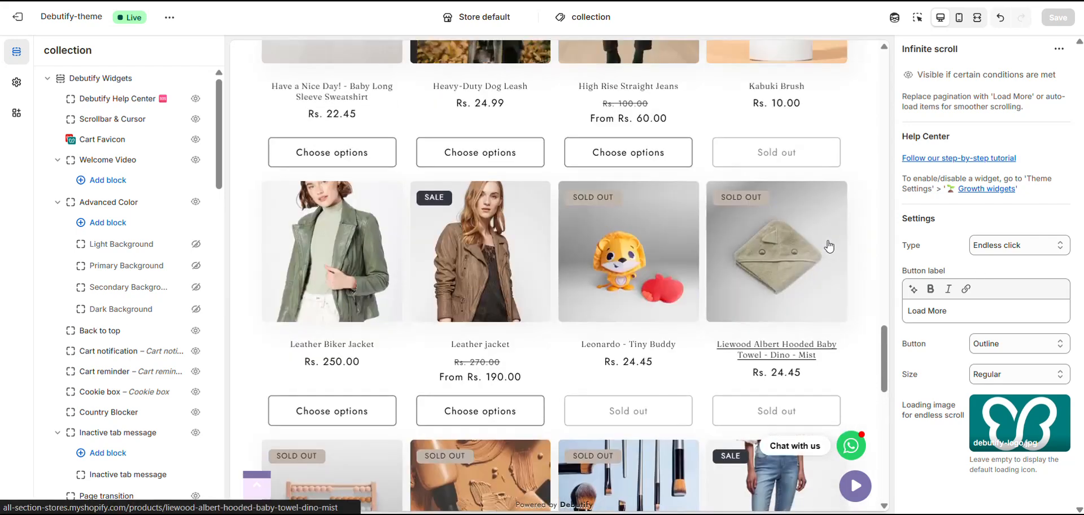